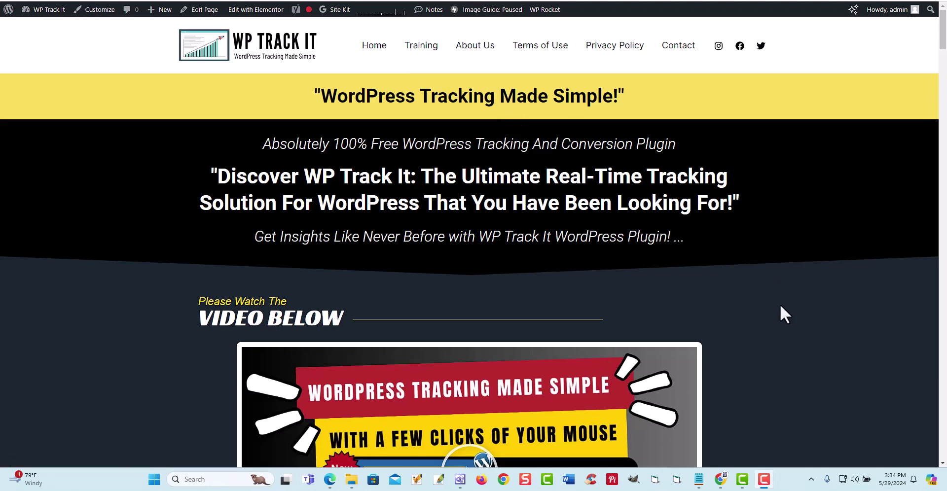
# - Scroll the WP Track It home page down to its features checklist and customer testimonial
pyautogui.scroll(-10, 781, 306)
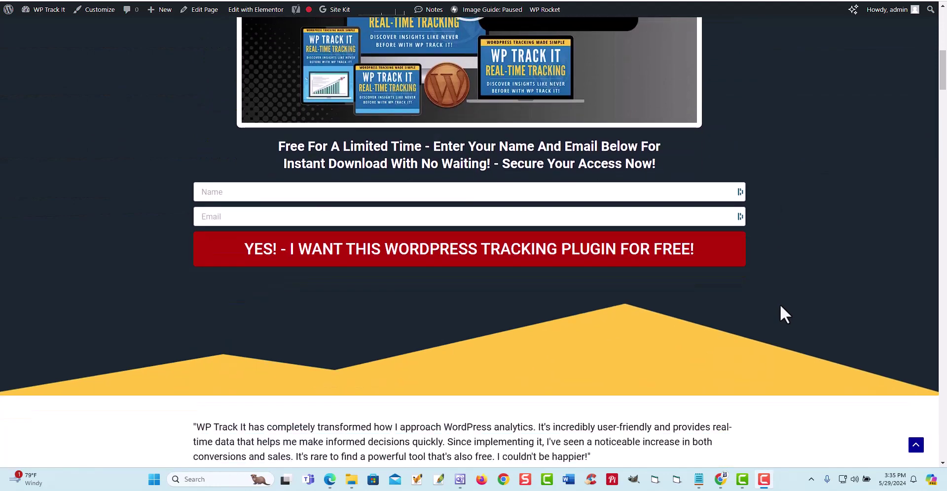
pyautogui.scroll(2, 780, 304)
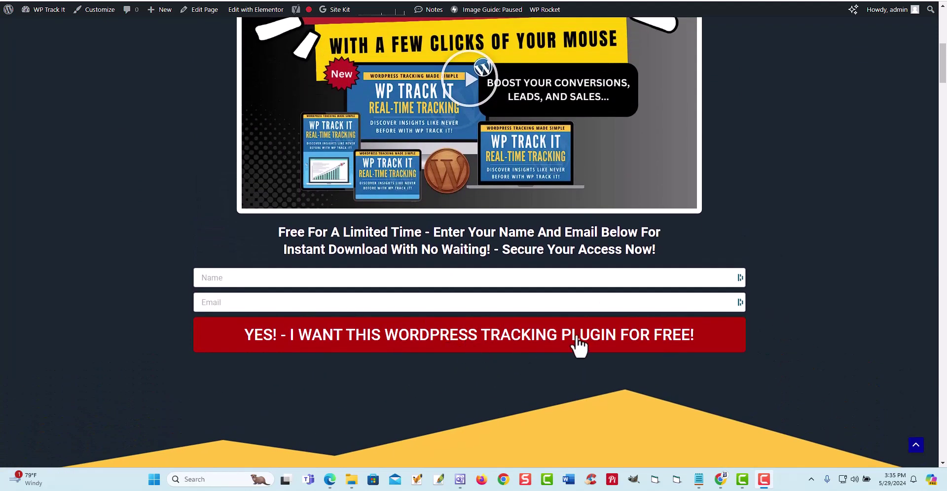
pyautogui.scroll(-14, 742, 339)
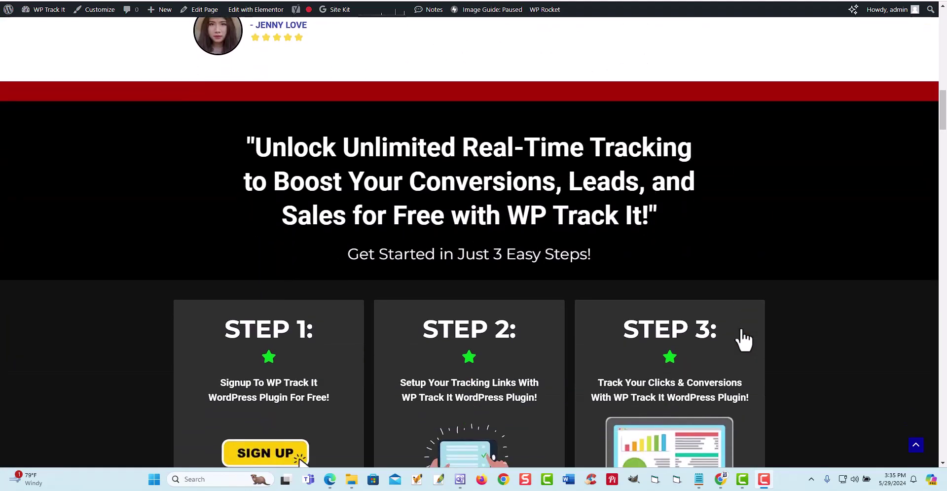
pyautogui.scroll(-6, 704, 220)
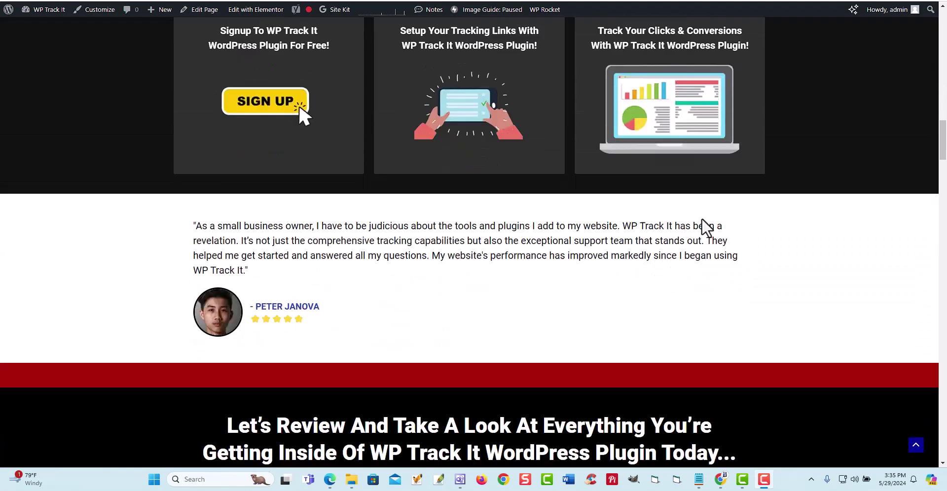
pyautogui.scroll(-12, 701, 220)
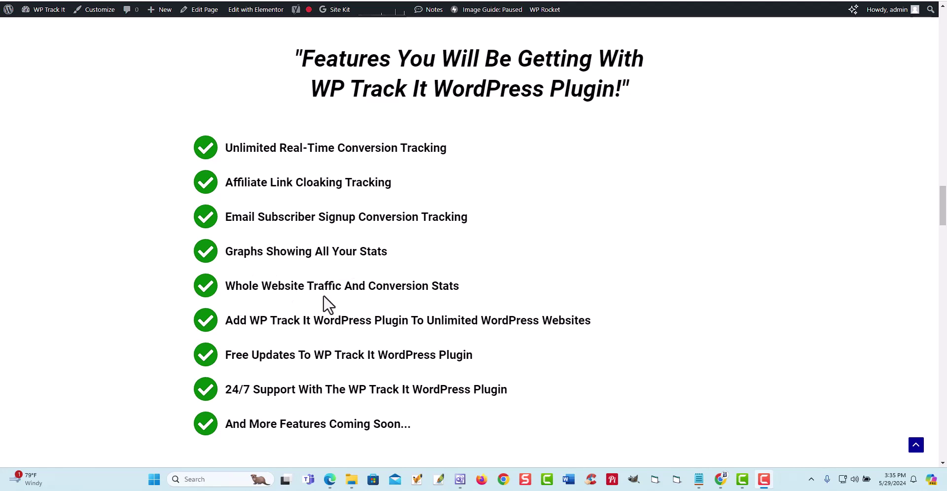
pyautogui.scroll(-2, 355, 302)
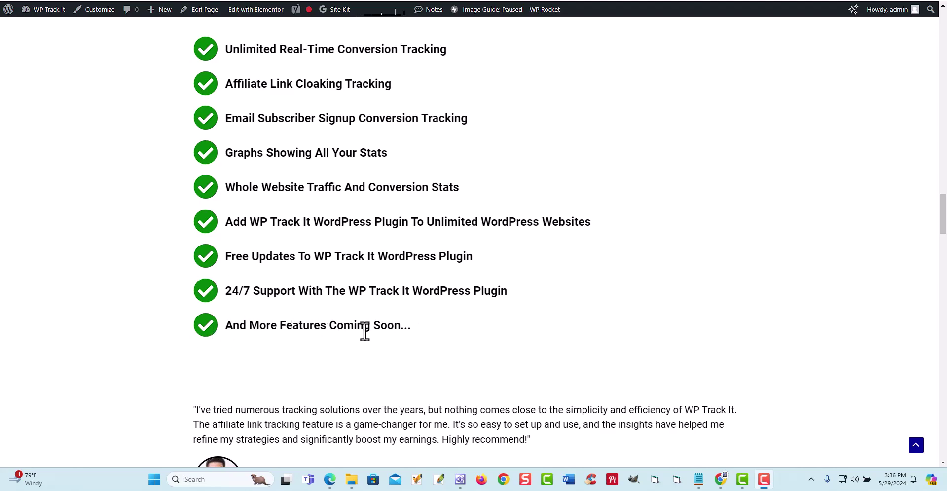
pyautogui.scroll(-6, 434, 326)
# - Scroll through the FAQ and footer toward the plugin and license key DOWNLOAD NOW buttons
pyautogui.scroll(-18, 434, 325)
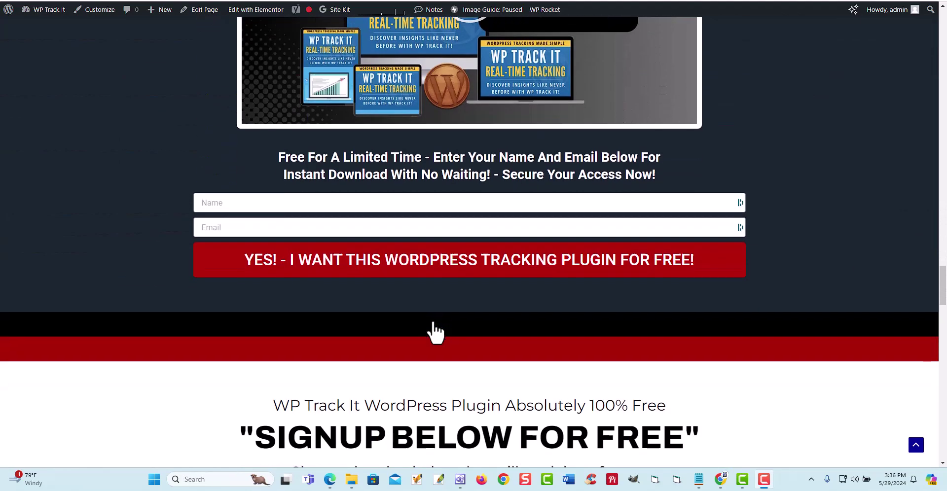
pyautogui.scroll(-14, 434, 331)
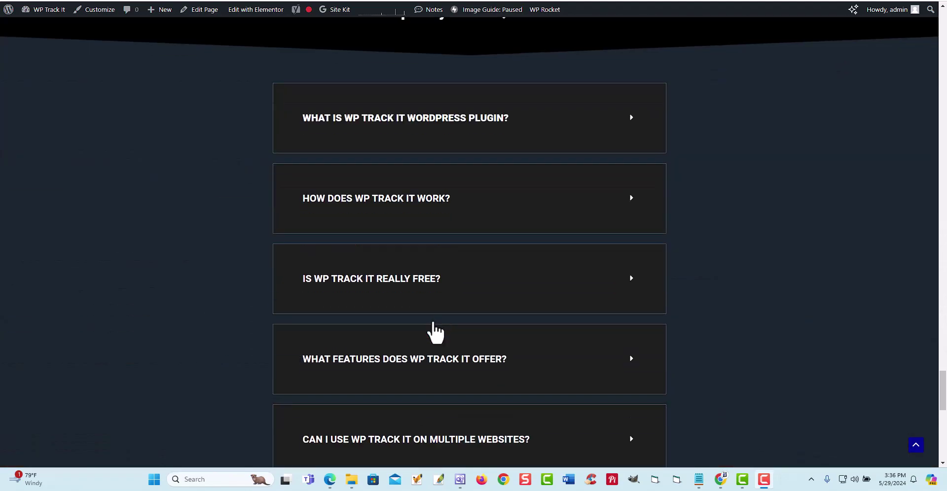
pyautogui.scroll(1, 398, 141)
pyautogui.scroll(-5, 397, 143)
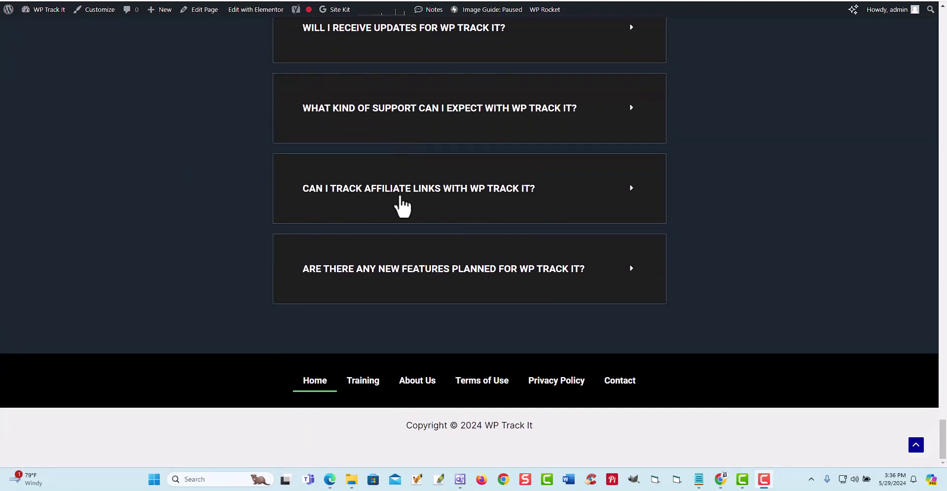
pyautogui.scroll(5, 395, 205)
pyautogui.moveTo(942, 407); pyautogui.dragTo(943, 20)
pyautogui.scroll(-7, 661, 96)
pyautogui.scroll(-2, 661, 96)
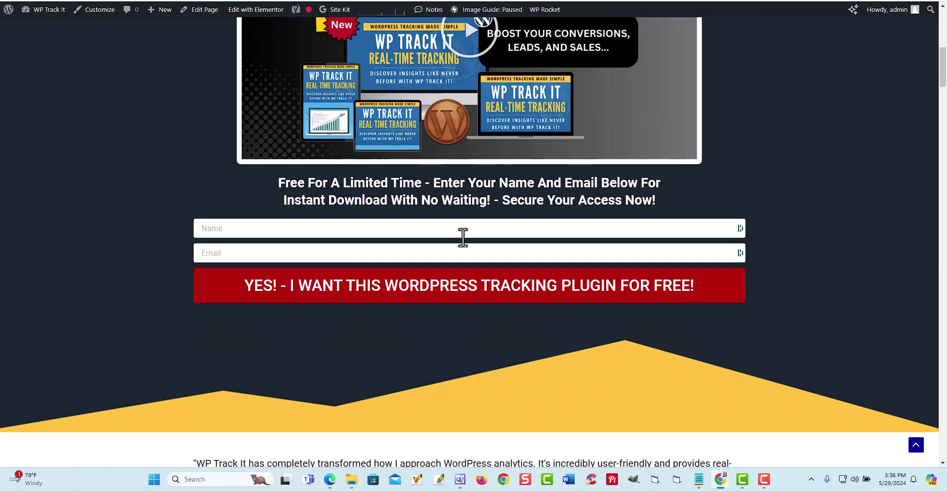
pyautogui.scroll(3, 443, 281)
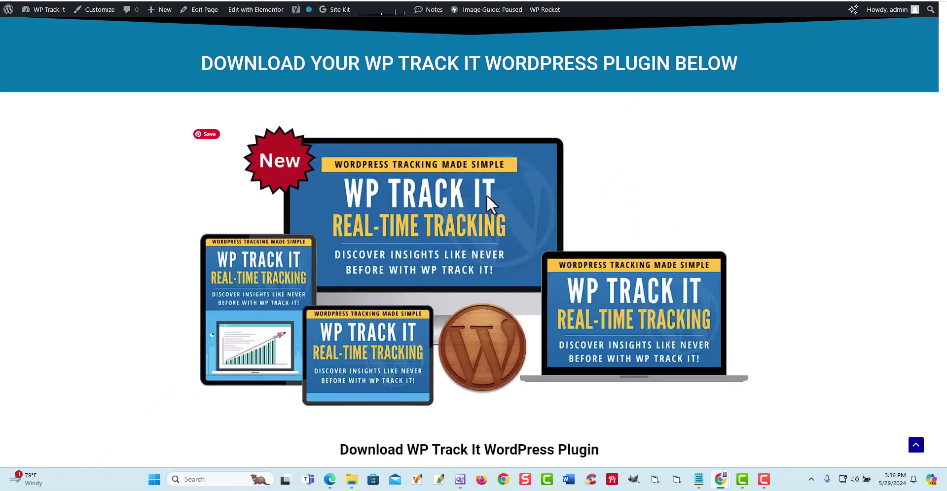
pyautogui.scroll(-5, 477, 187)
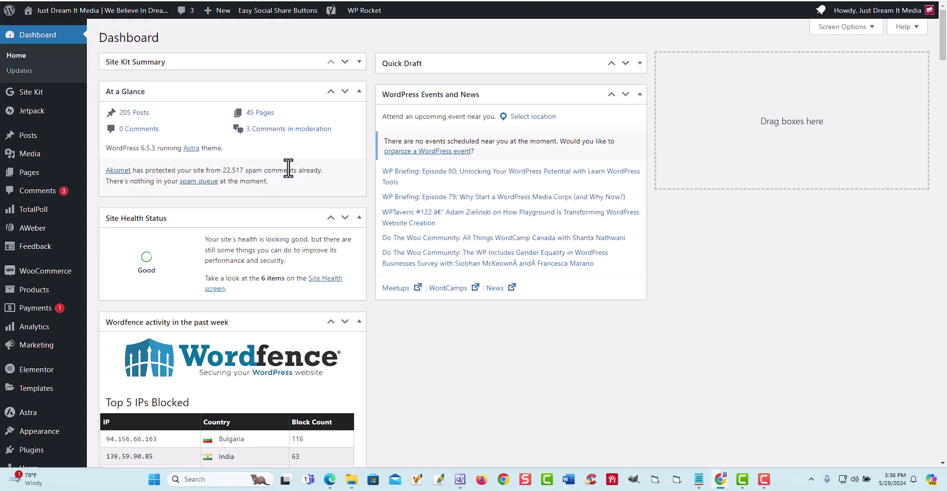
# - Open the WP Track It settings page from the WP Track It item in the admin sidebar
pyautogui.scroll(-3, 55, 142)
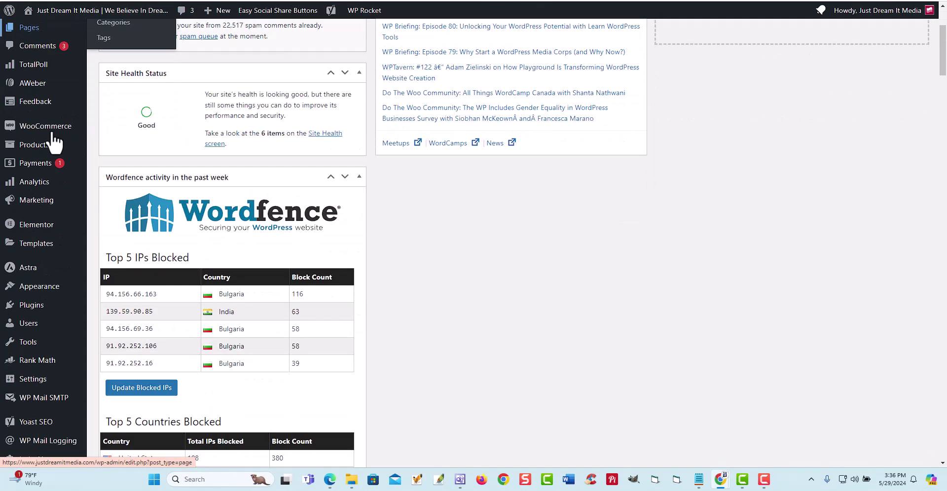
pyautogui.scroll(-4, 49, 138)
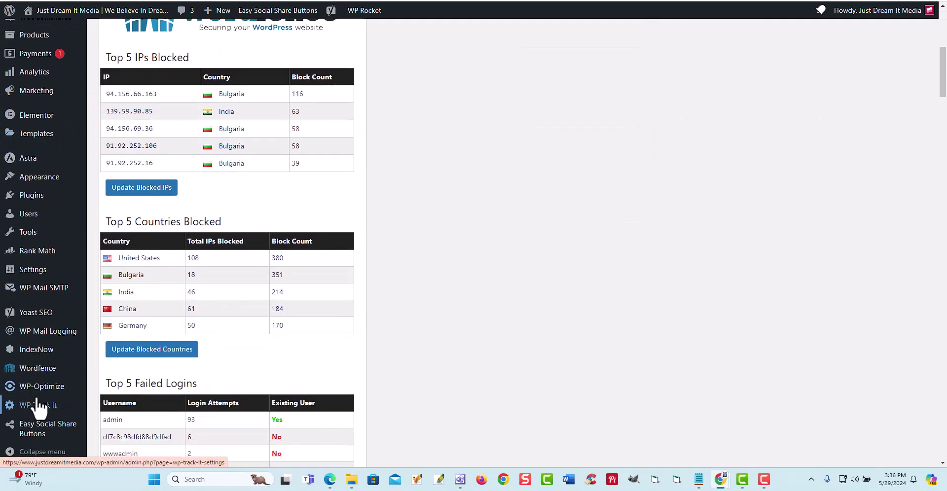
pyautogui.moveTo(40, 407)
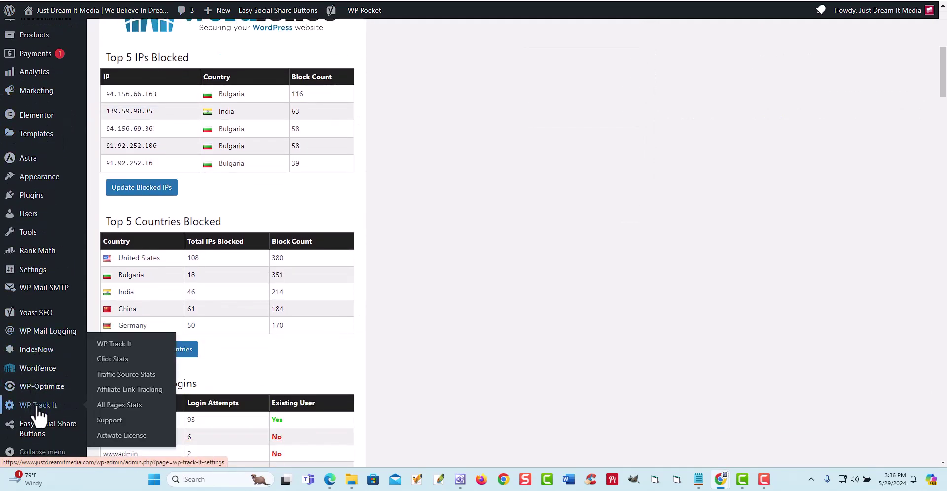
pyautogui.click(110, 345)
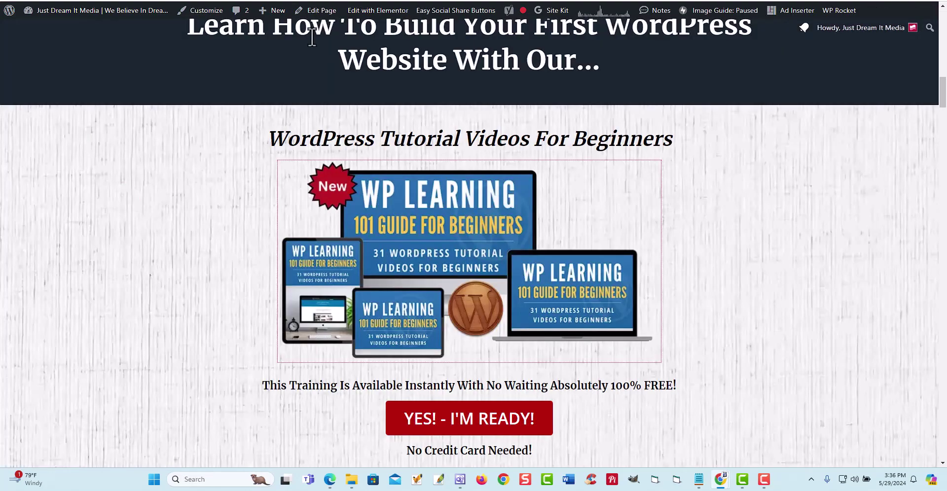
# - Return to WP Track It Settings listing the 3000chatgptprompts tracked URL with 38 conversions
pyautogui.scroll(3, 425, 138)
pyautogui.scroll(4, 425, 137)
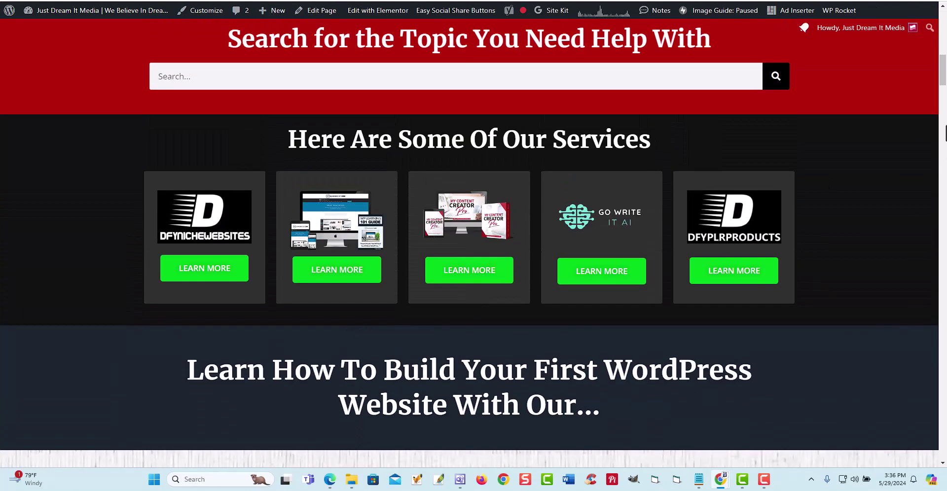
pyautogui.moveTo(936, 80); pyautogui.dragTo(936, 29)
pyautogui.moveTo(387, 41)
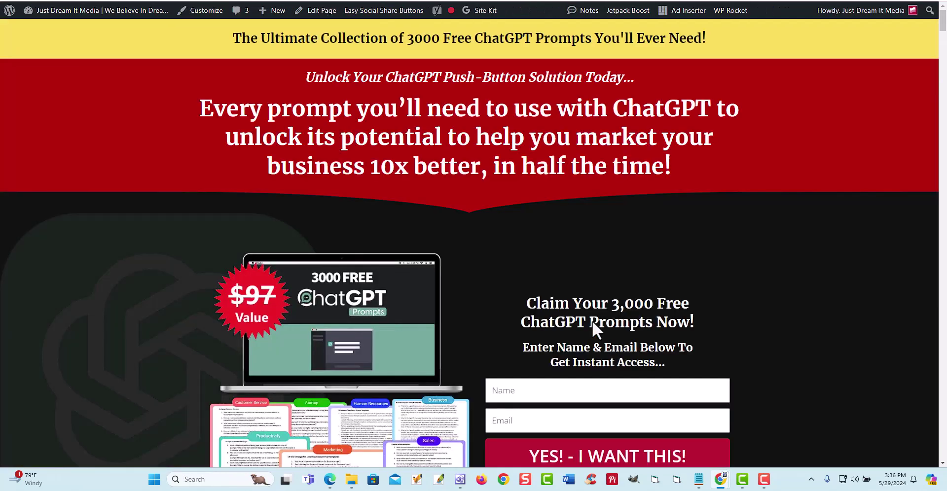
pyautogui.scroll(-2, 563, 331)
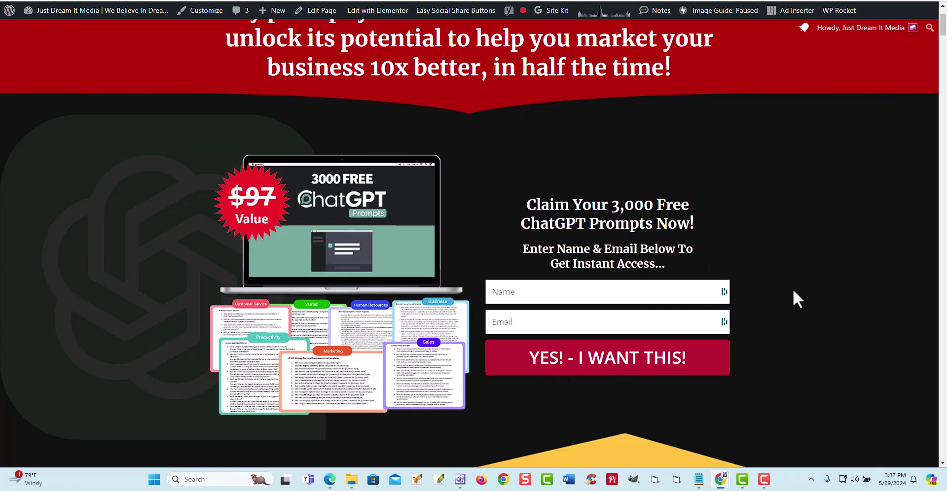
pyautogui.scroll(2, 646, 249)
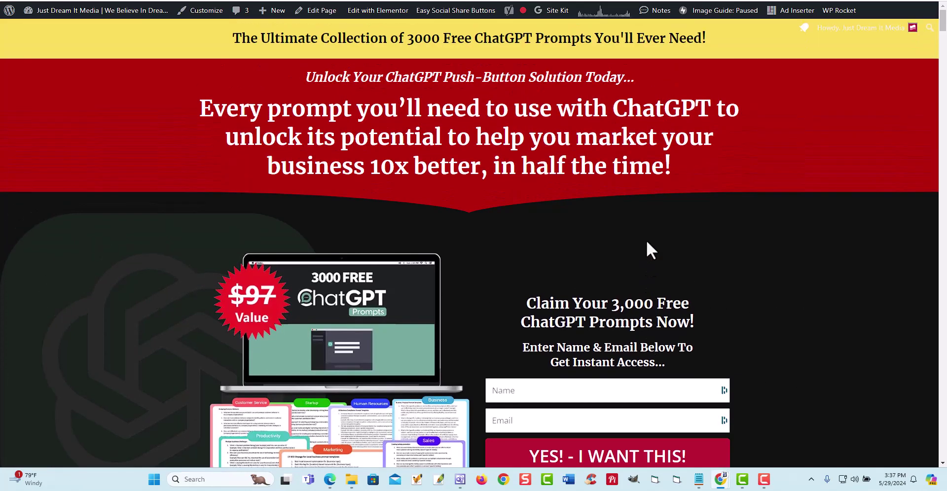
pyautogui.scroll(-1, 636, 246)
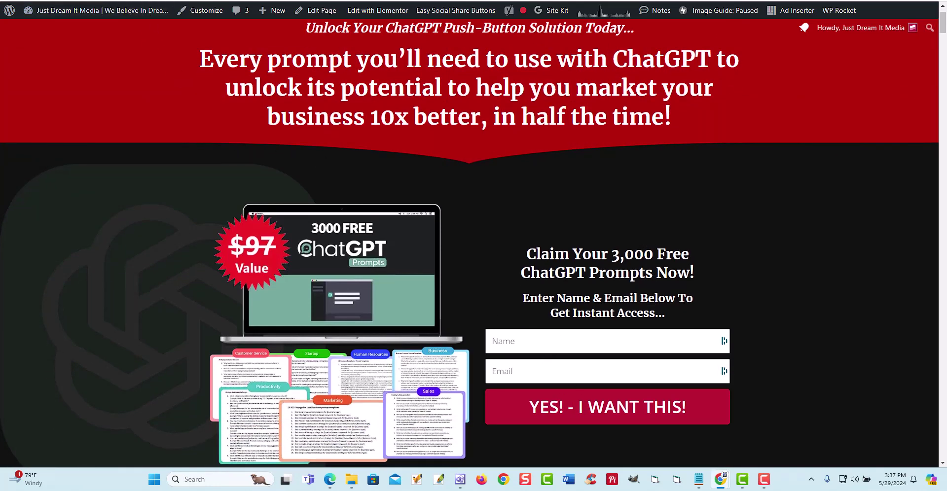
pyautogui.click(69, 0)
pyautogui.scroll(-1, 394, 212)
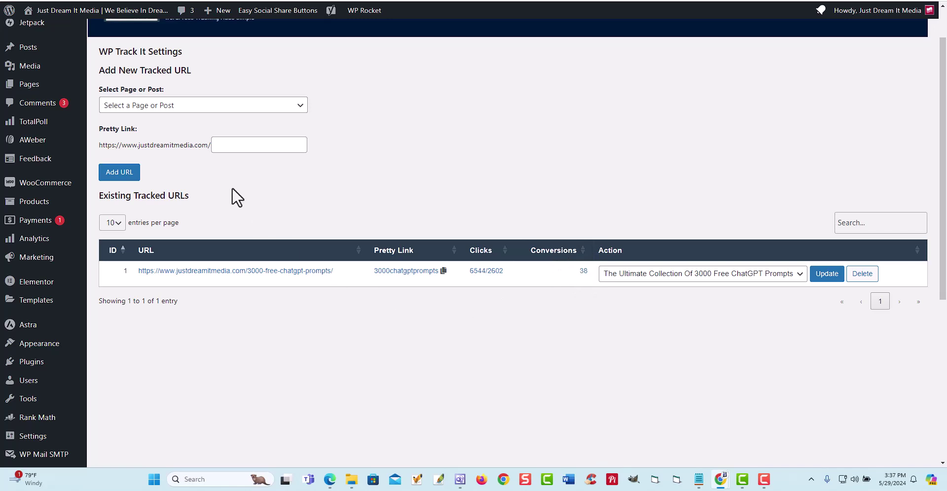
# - Open WP Track It's Traffic Source Stats page
pyautogui.scroll(-5, 64, 218)
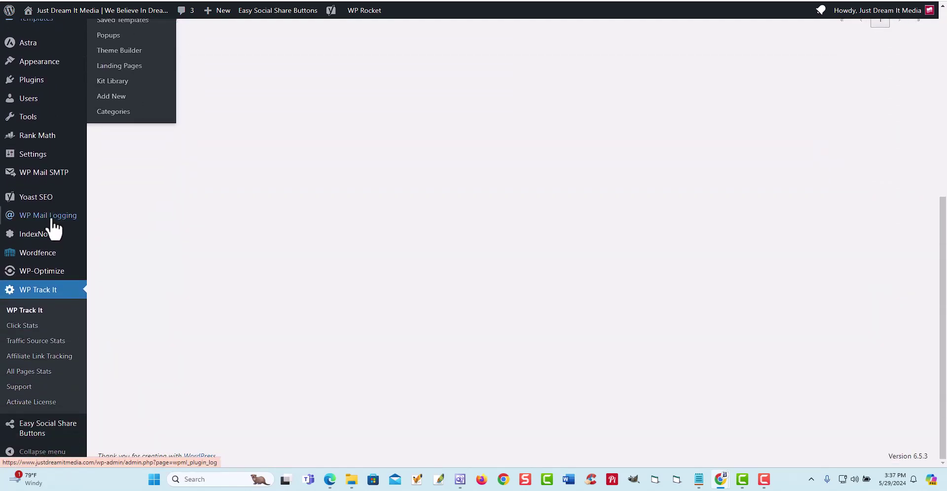
pyautogui.click(25, 343)
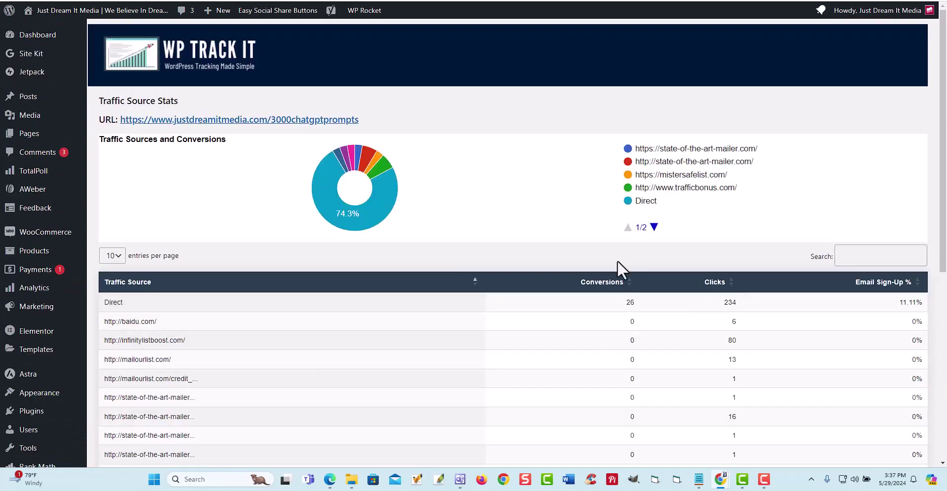
pyautogui.scroll(-3, 654, 162)
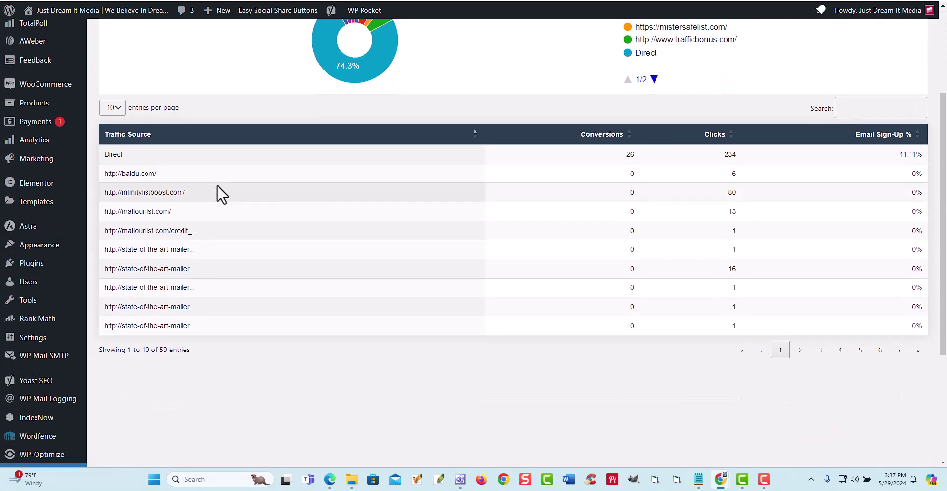
# - Sort the 59 traffic sources by Conversions, highest first, putting Direct (26) on top
pyautogui.click(617, 138)
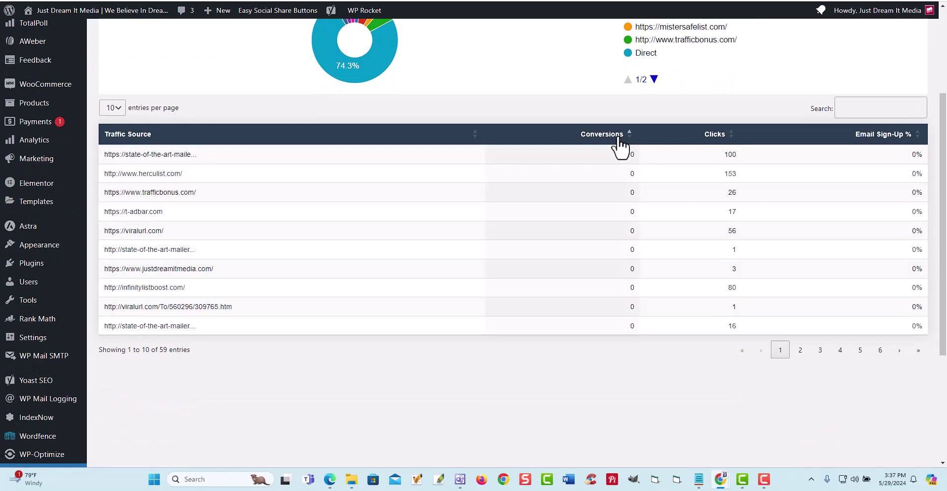
pyautogui.click(617, 139)
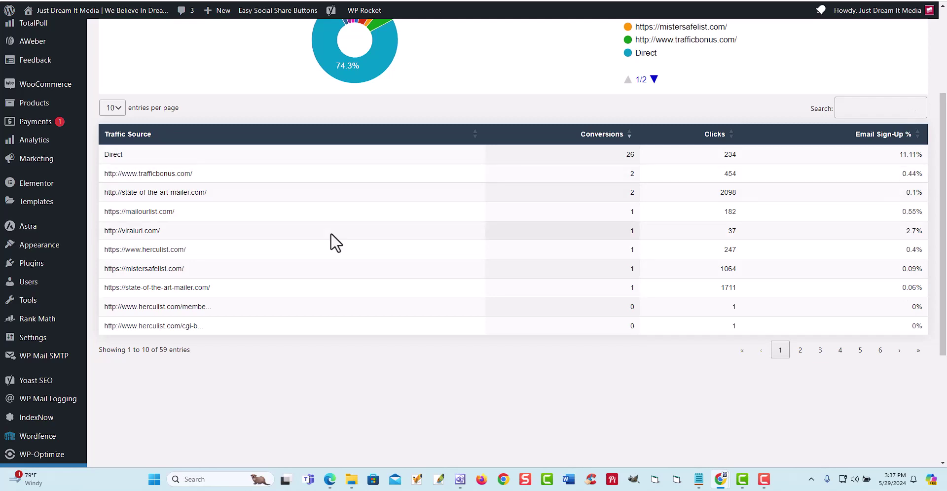
pyautogui.scroll(1, 347, 262)
pyautogui.scroll(-5, 345, 261)
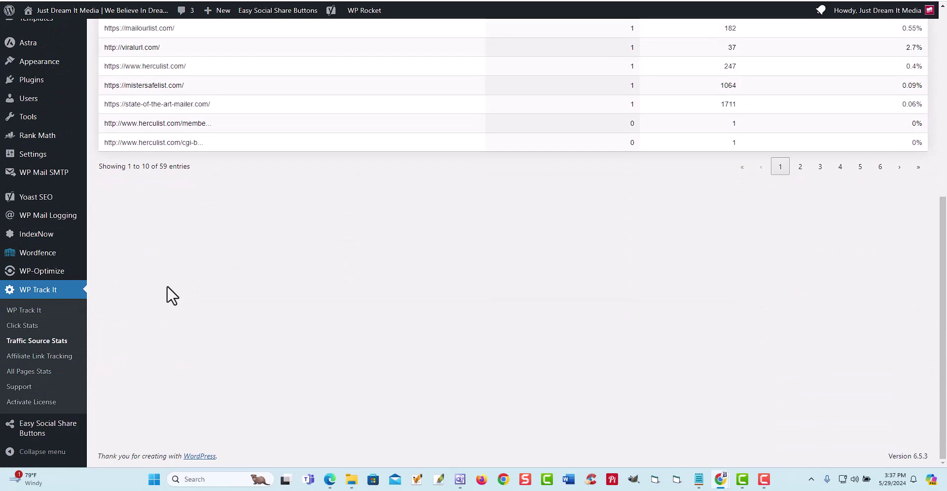
pyautogui.click(41, 358)
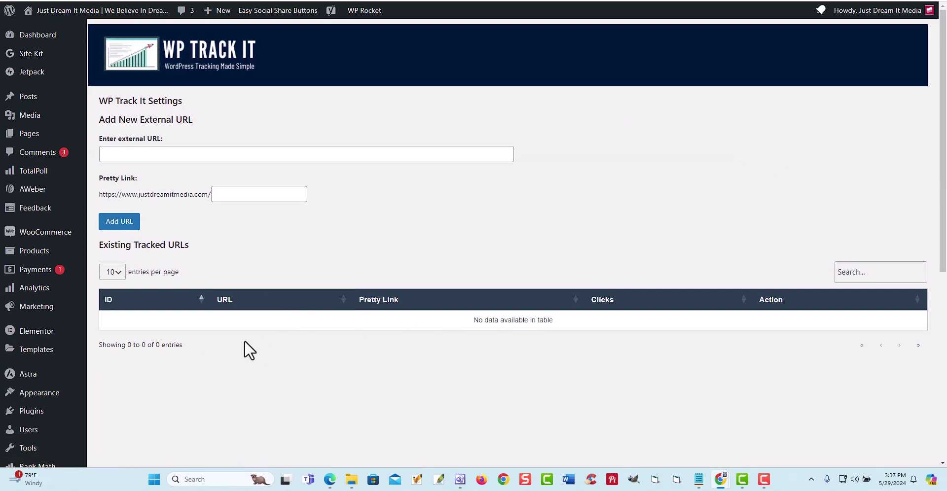
pyautogui.rightClick(139, 156)
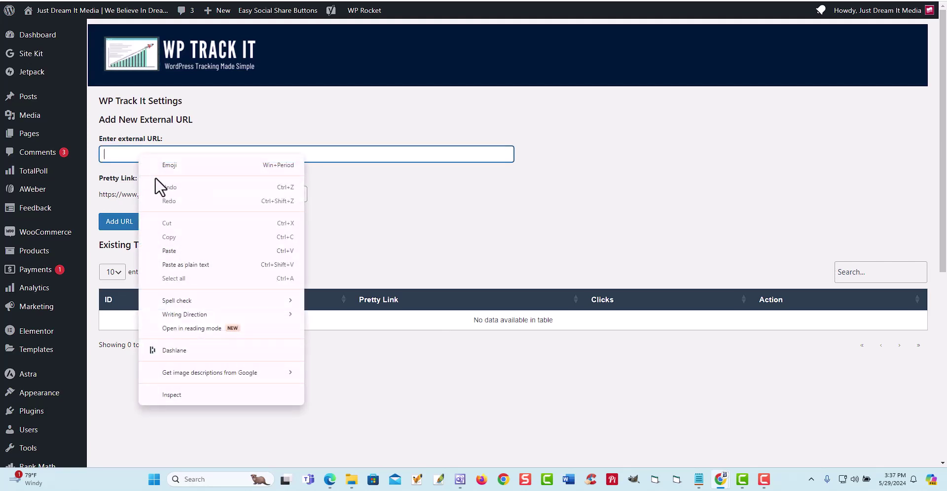
pyautogui.click(190, 251)
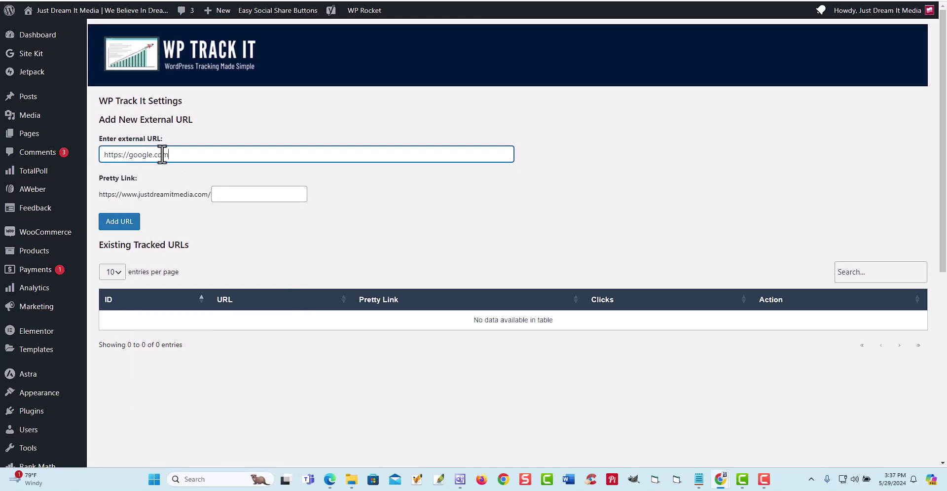
pyautogui.click(251, 196)
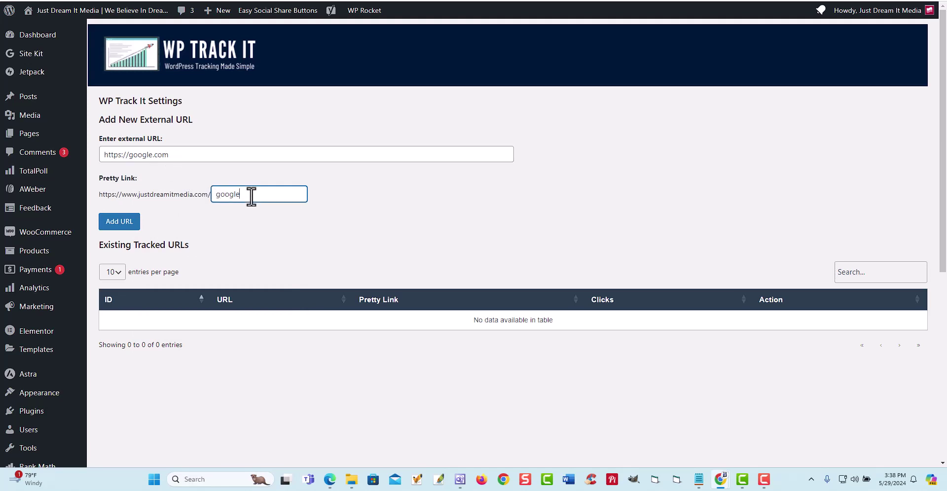
pyautogui.click(122, 228)
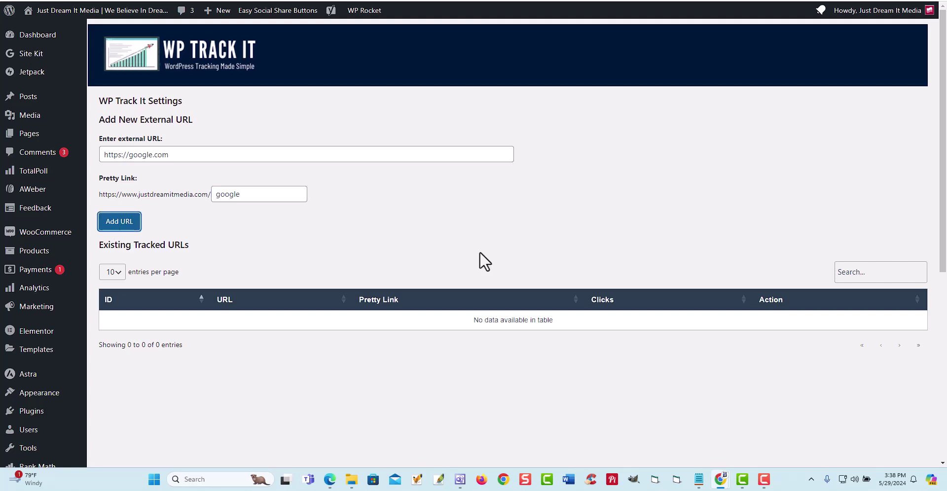
pyautogui.scroll(-2, 534, 251)
pyautogui.scroll(-1, 493, 266)
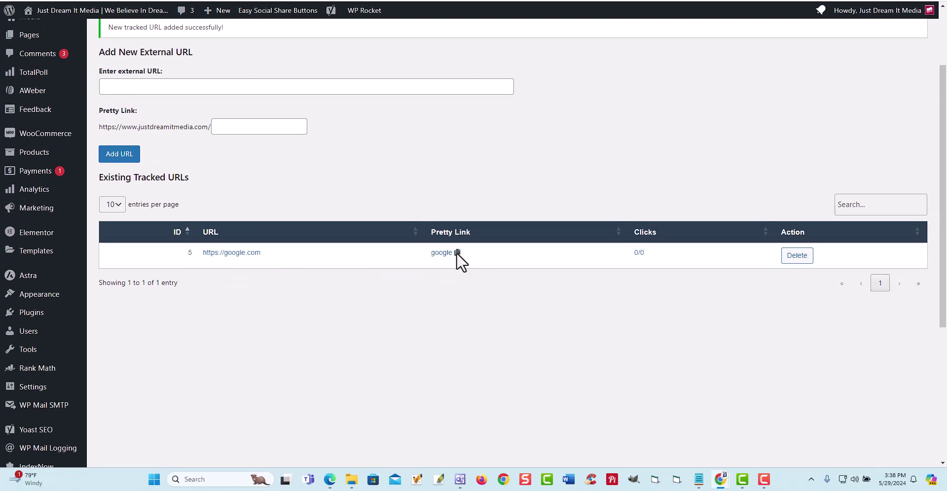
# - Copy the google pretty link, check it in a new Notepad note, then discard the note unsaved
pyautogui.click(457, 253)
pyautogui.click(558, 63)
pyautogui.rightClick(698, 480)
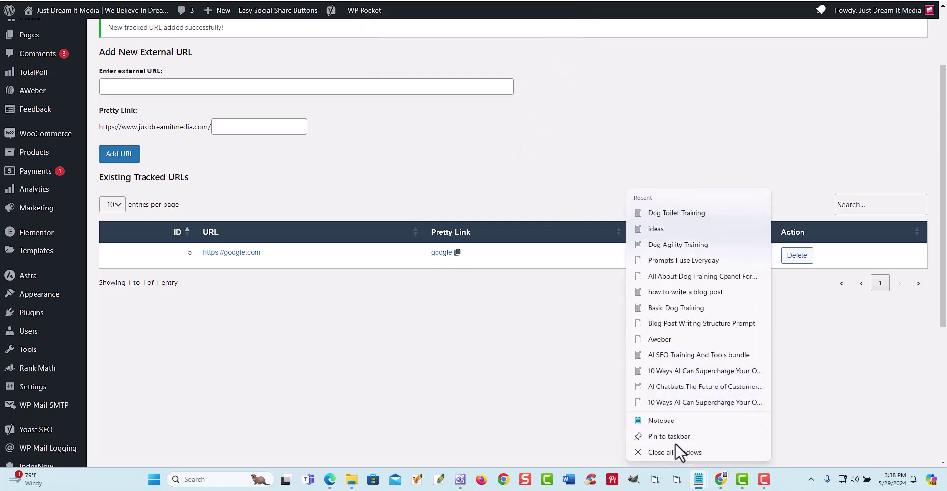
pyautogui.click(654, 421)
pyautogui.hotkey('ctrl', 'v')
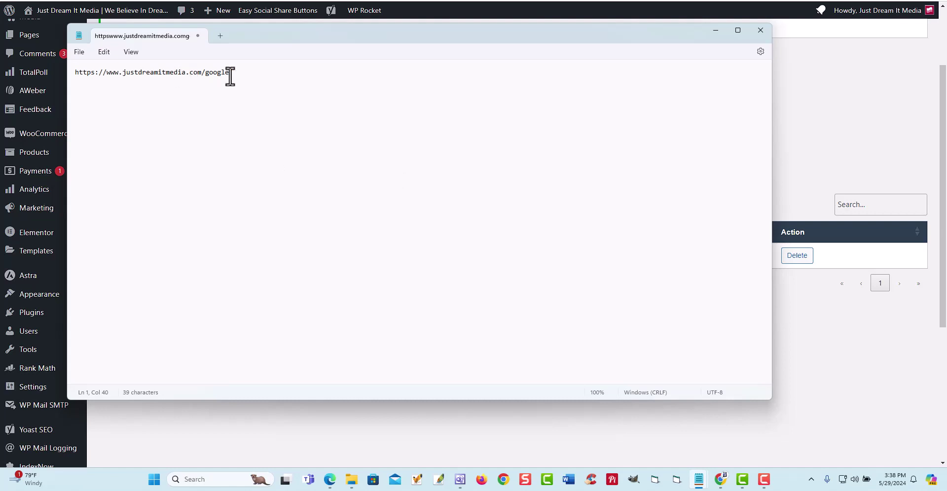
pyautogui.click(760, 30)
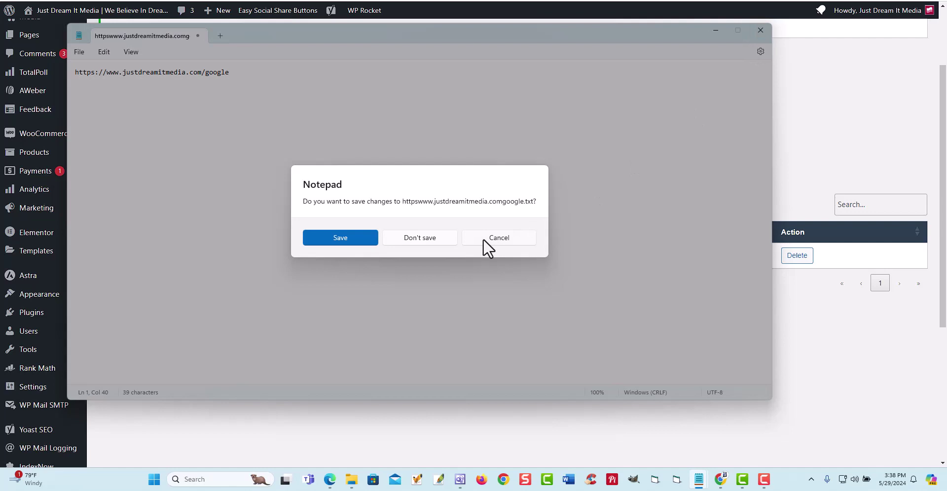
pyautogui.click(427, 238)
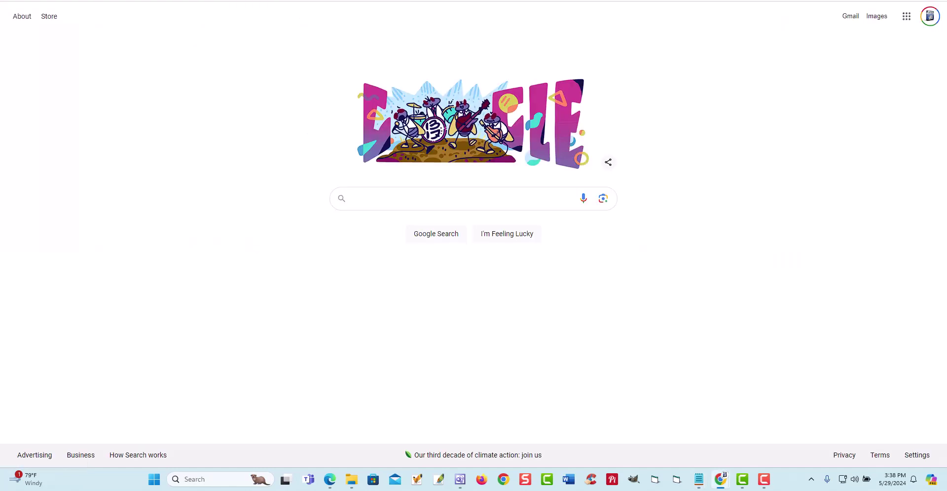
pyautogui.hotkey('ctrl', 'l')
pyautogui.hotkey('ctrl', 'v')
pyautogui.press('Escape')
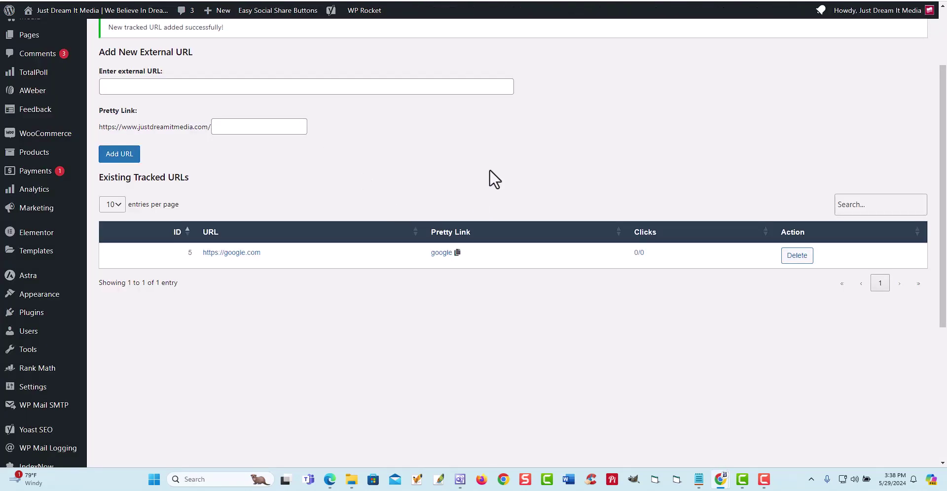
# - Reload the Affiliate Link Tracking page to confirm the google link shows 1/1 clicks
pyautogui.press('F5')
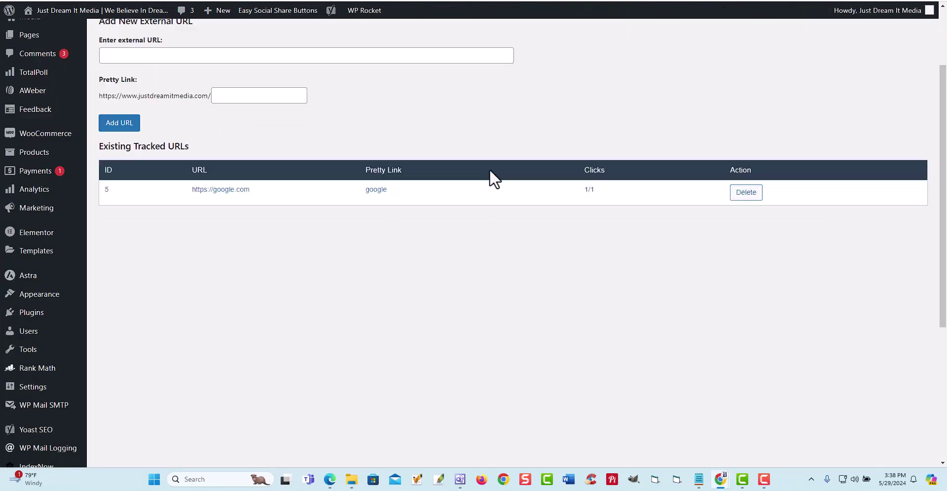